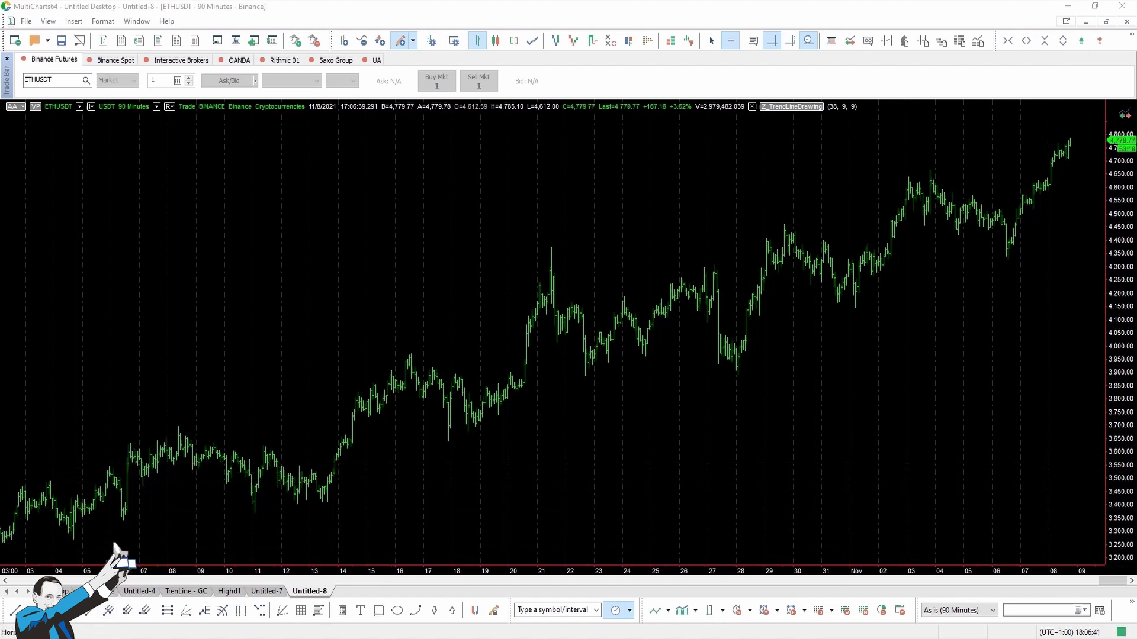
# Draw an equidistant channel from the 4 October low to 8 November, its parallel line below, enclosing the bars.
pyautogui.click(90, 615)
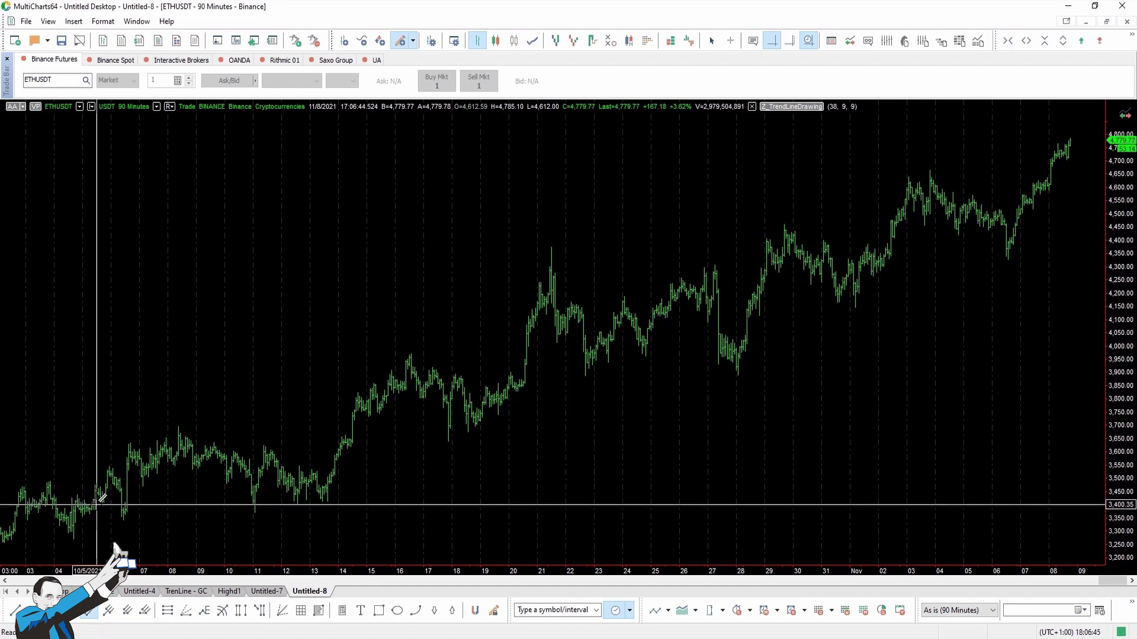
pyautogui.click(59, 466)
pyautogui.click(376, 406)
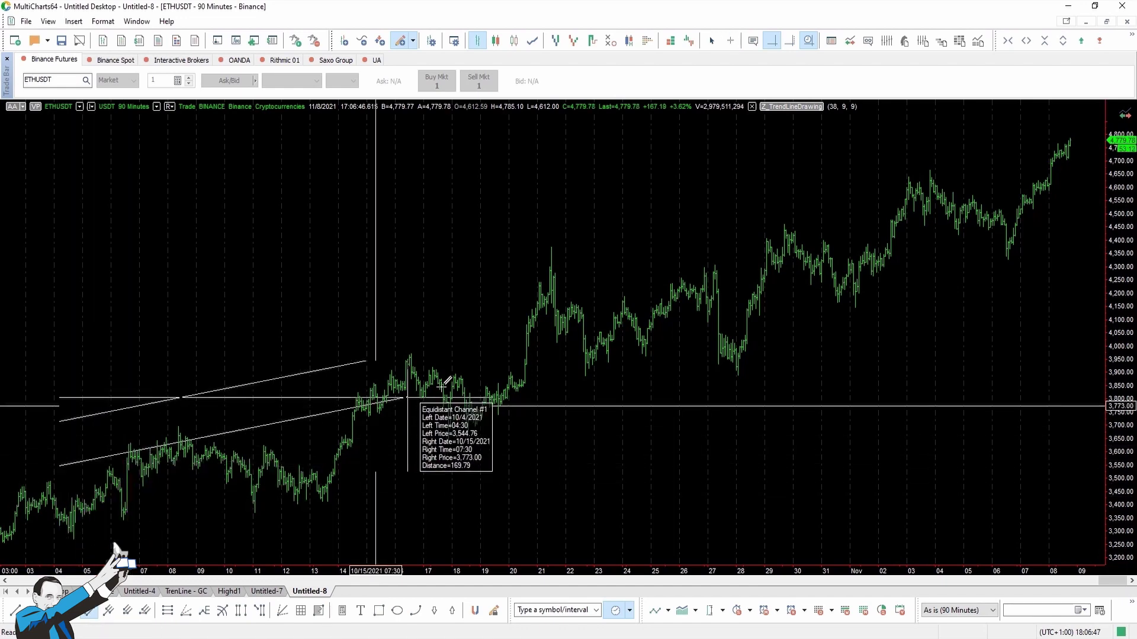
pyautogui.moveTo(443, 385); pyautogui.dragTo(1072, 144)
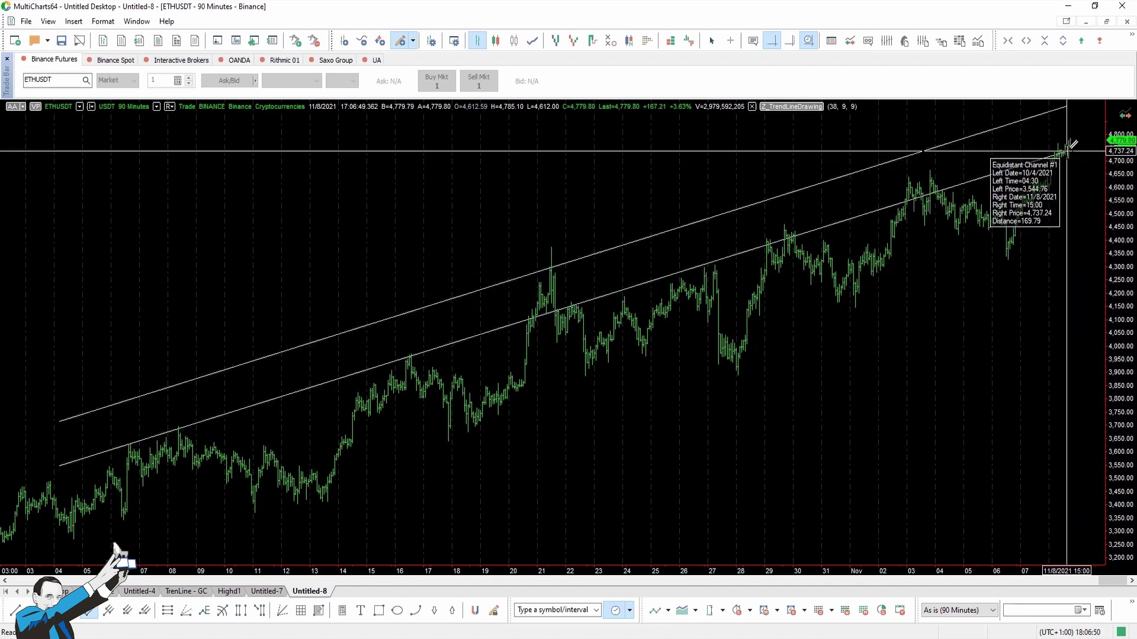
pyautogui.click(1072, 144)
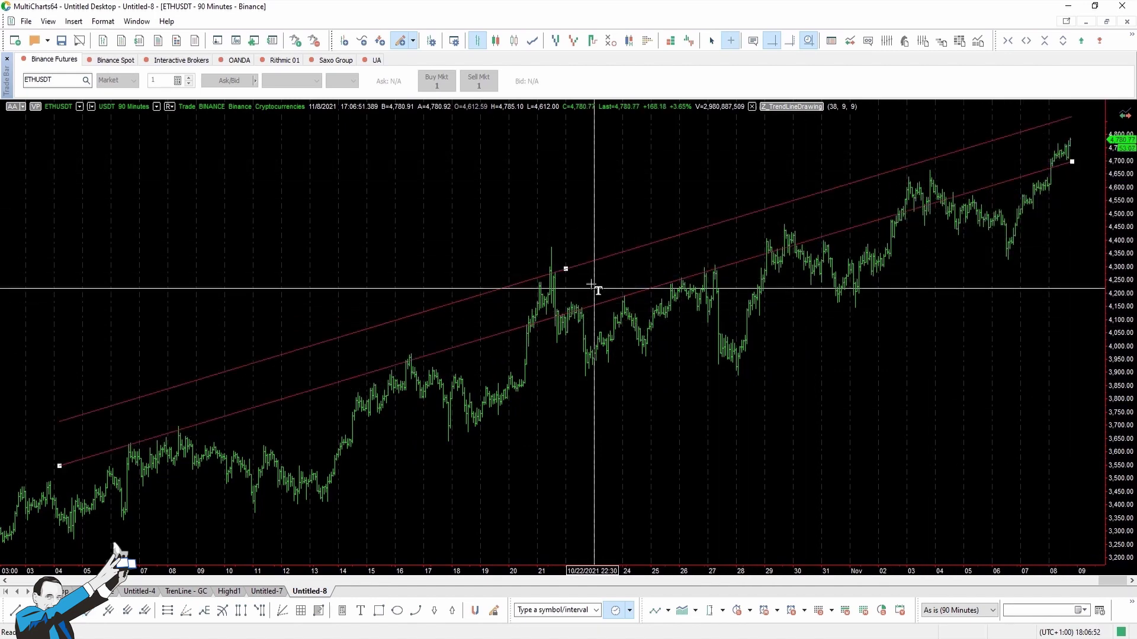
pyautogui.moveTo(566, 271); pyautogui.dragTo(610, 390)
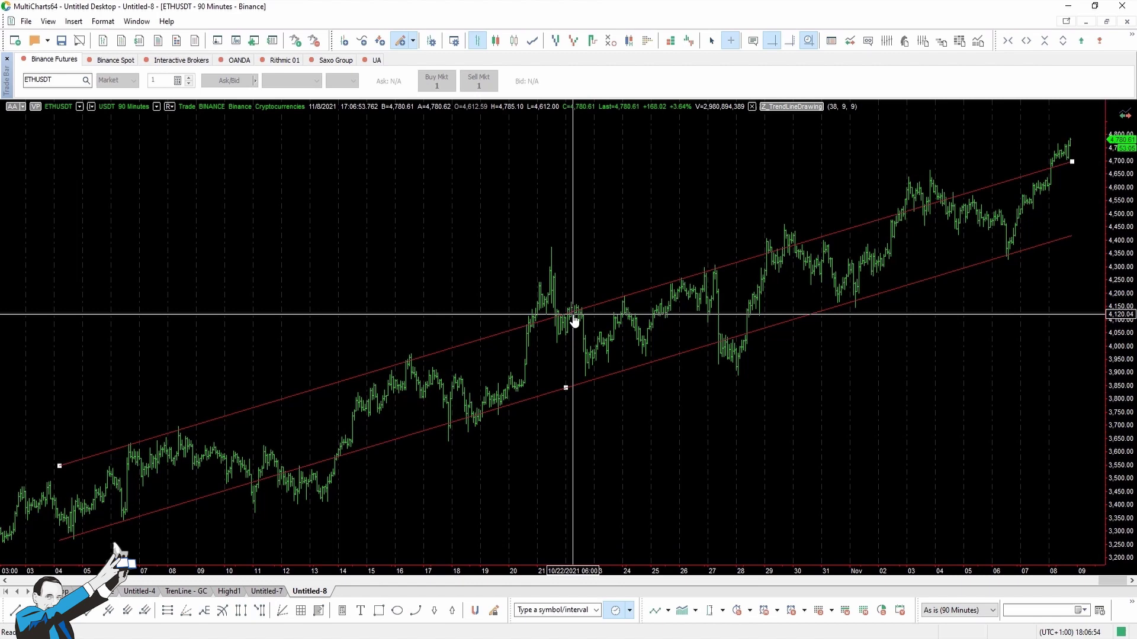
pyautogui.moveTo(565, 319); pyautogui.dragTo(557, 309)
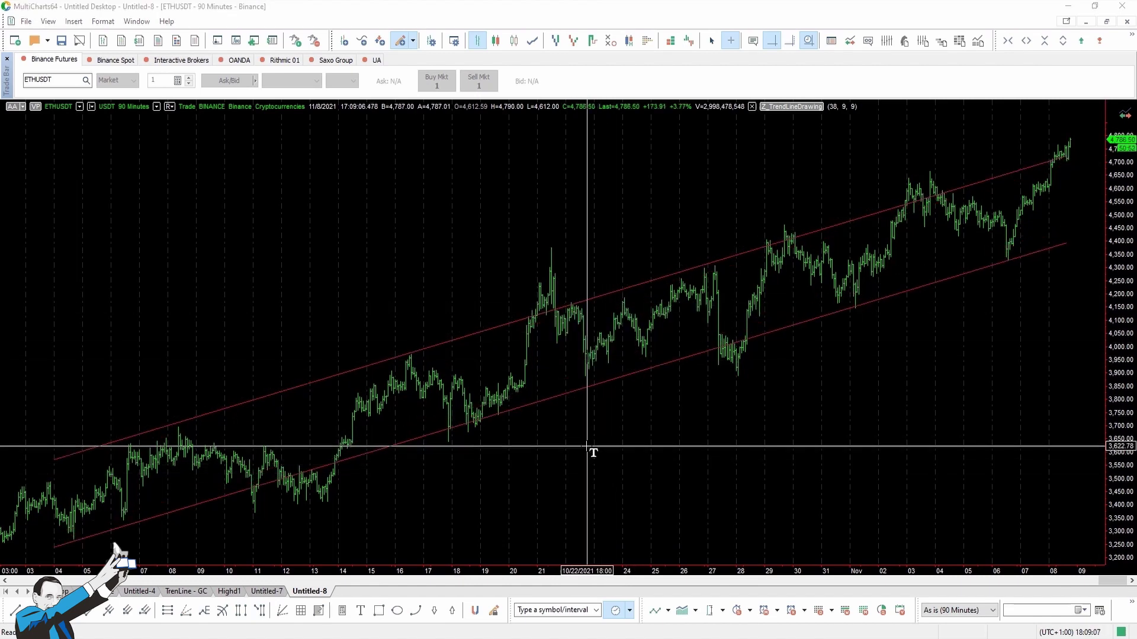
pyautogui.click(573, 409)
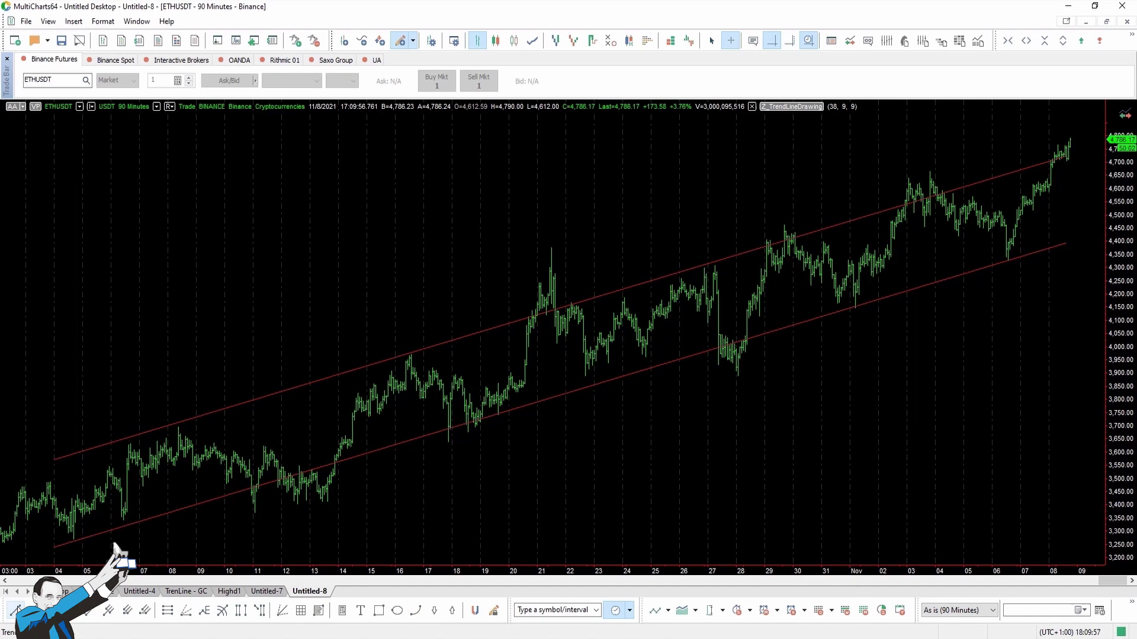
# Draw a trend line from the 21 October peak down to 25 October, then nudge the channel slightly lower.
pyautogui.click(16, 609)
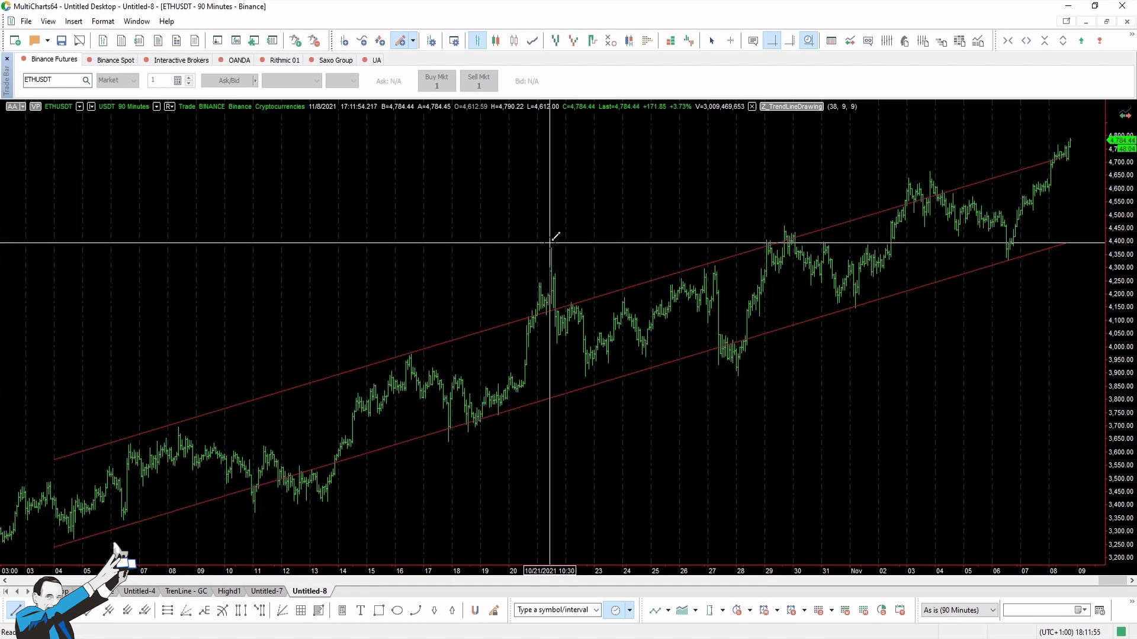
pyautogui.click(550, 243)
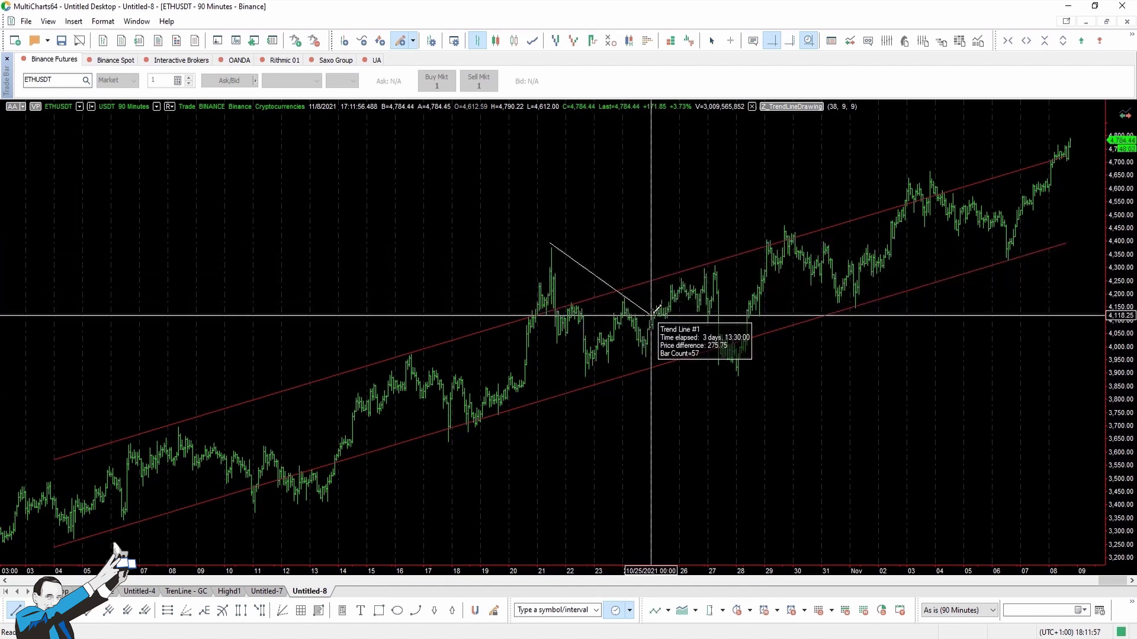
pyautogui.click(657, 319)
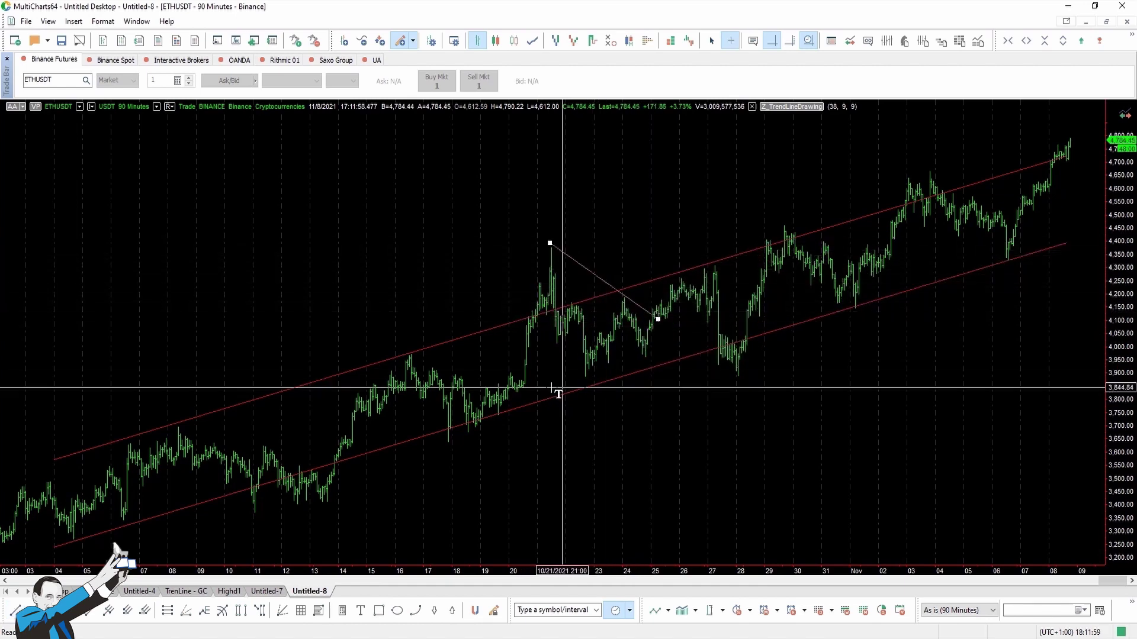
pyautogui.click(622, 439)
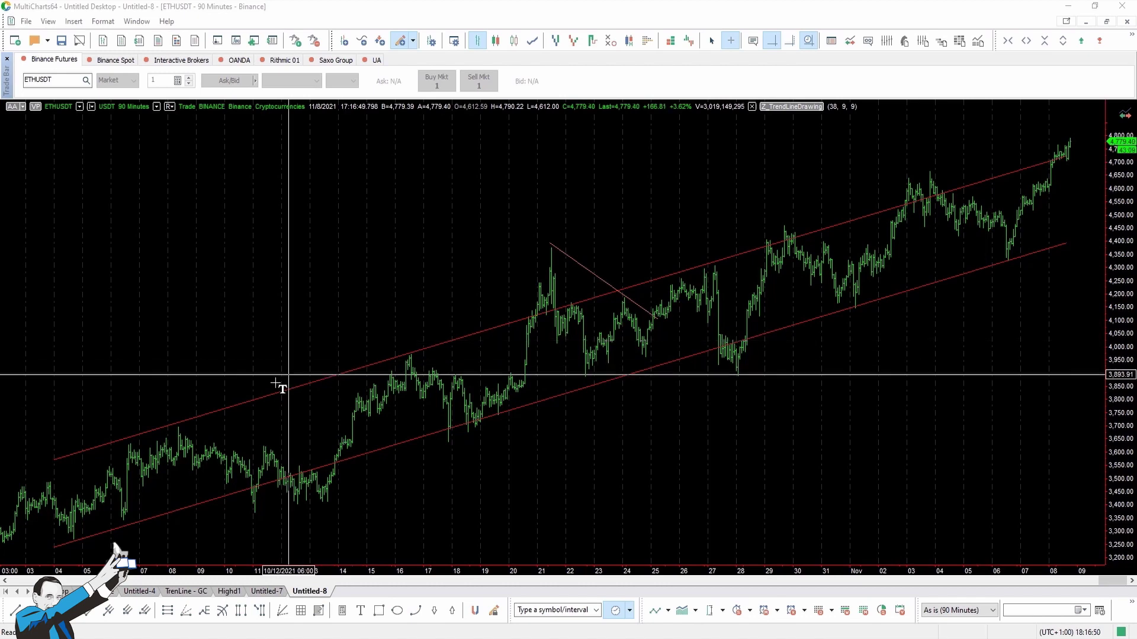
pyautogui.moveTo(442, 438)
pyautogui.mouseDown()
pyautogui.moveTo(444, 456)
pyautogui.moveTo(439, 440)
pyautogui.mouseUp()
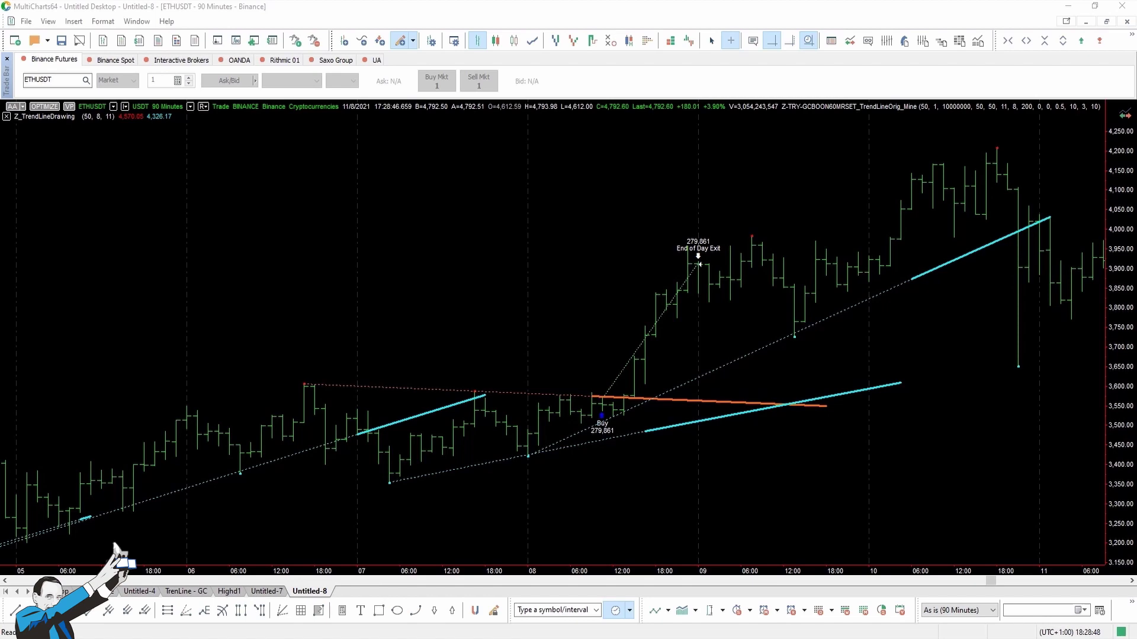
# Compress the time axis, advance to late May and early June, and open the Performance Report (Alt+Shift+P).
pyautogui.moveTo(947, 572); pyautogui.dragTo(736, 575)
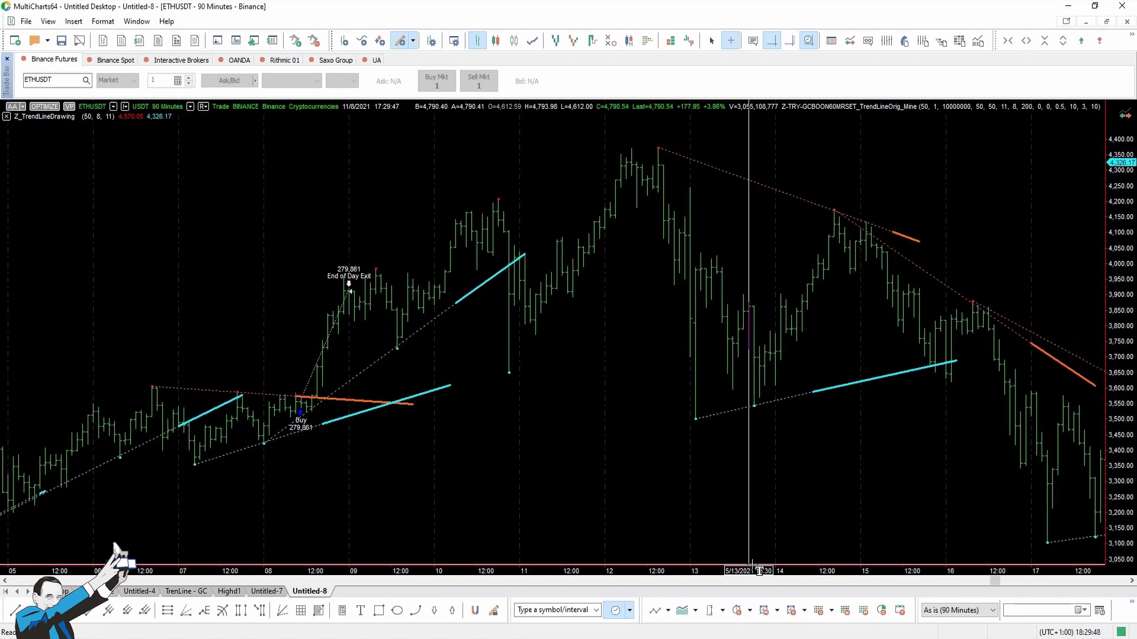
pyautogui.click(1004, 582)
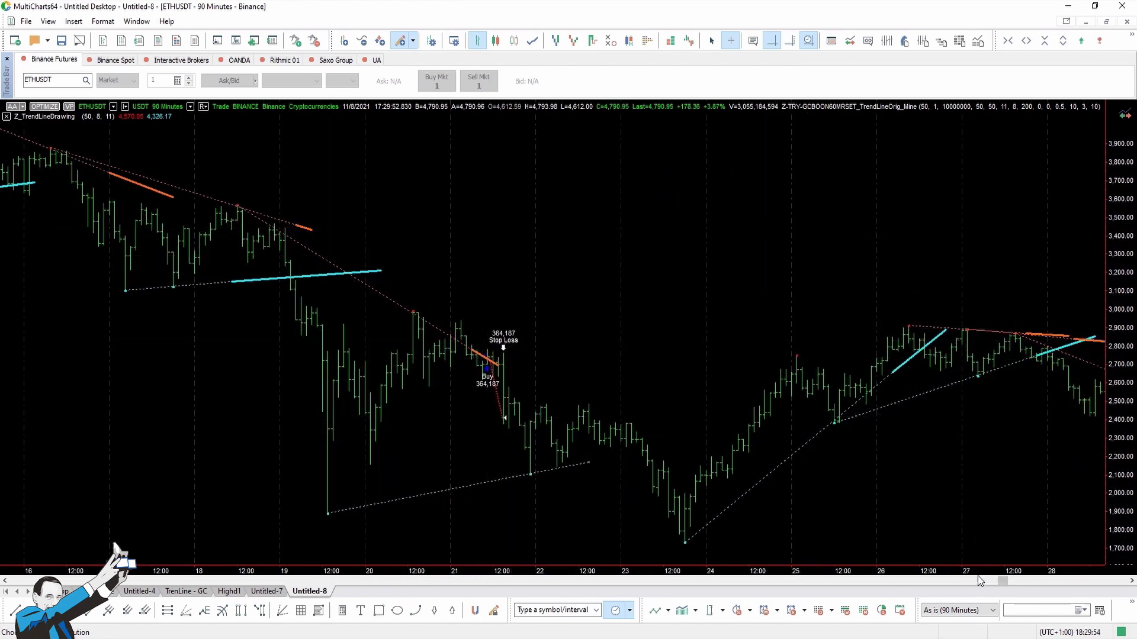
pyautogui.click(1010, 583)
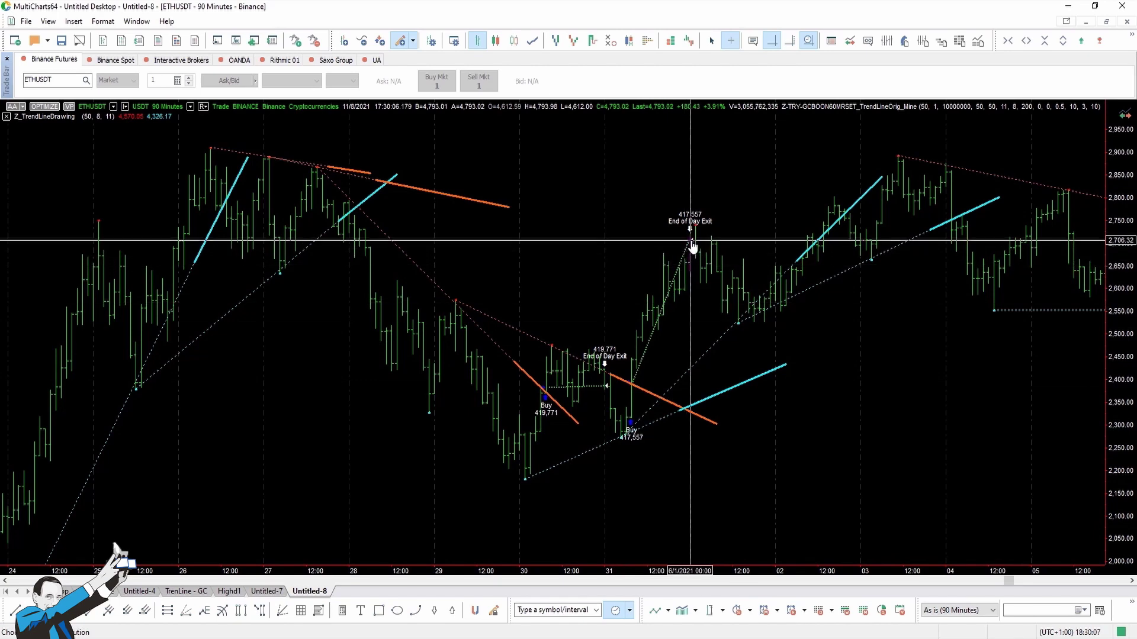
pyautogui.hotkey('alt', 'shift', 'p')
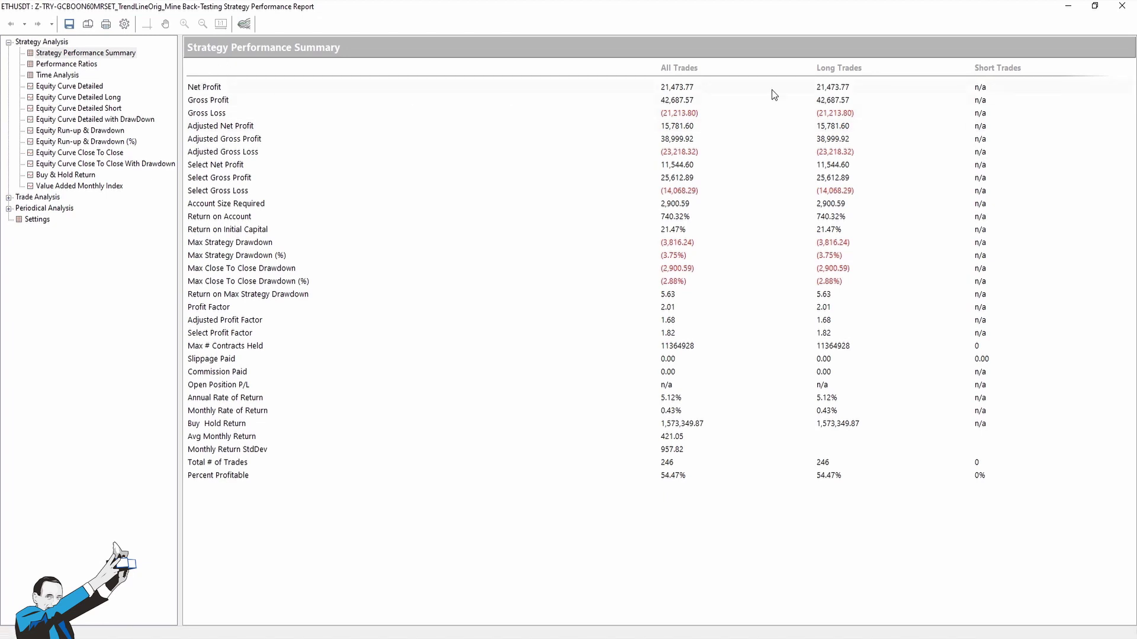
pyautogui.click(65, 75)
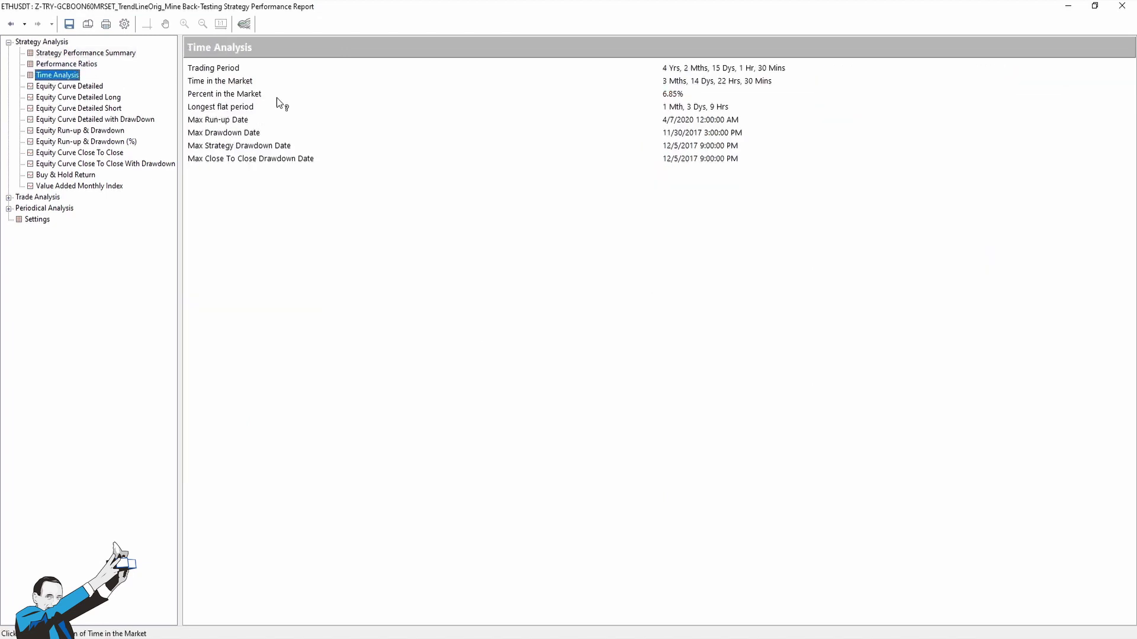
pyautogui.click(135, 55)
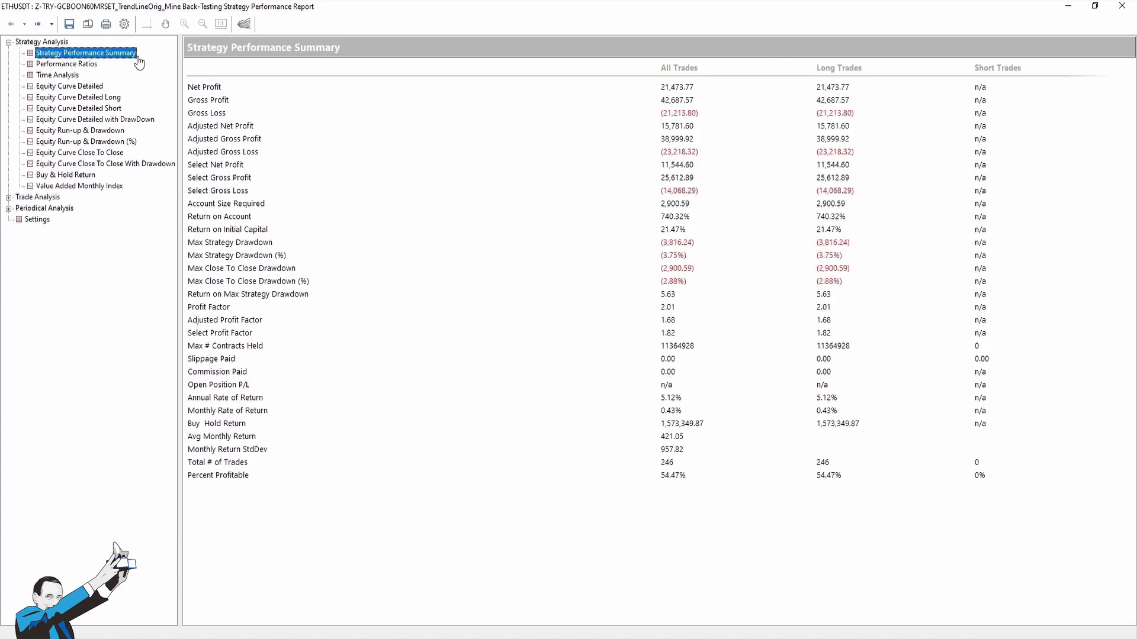
pyautogui.click(83, 174)
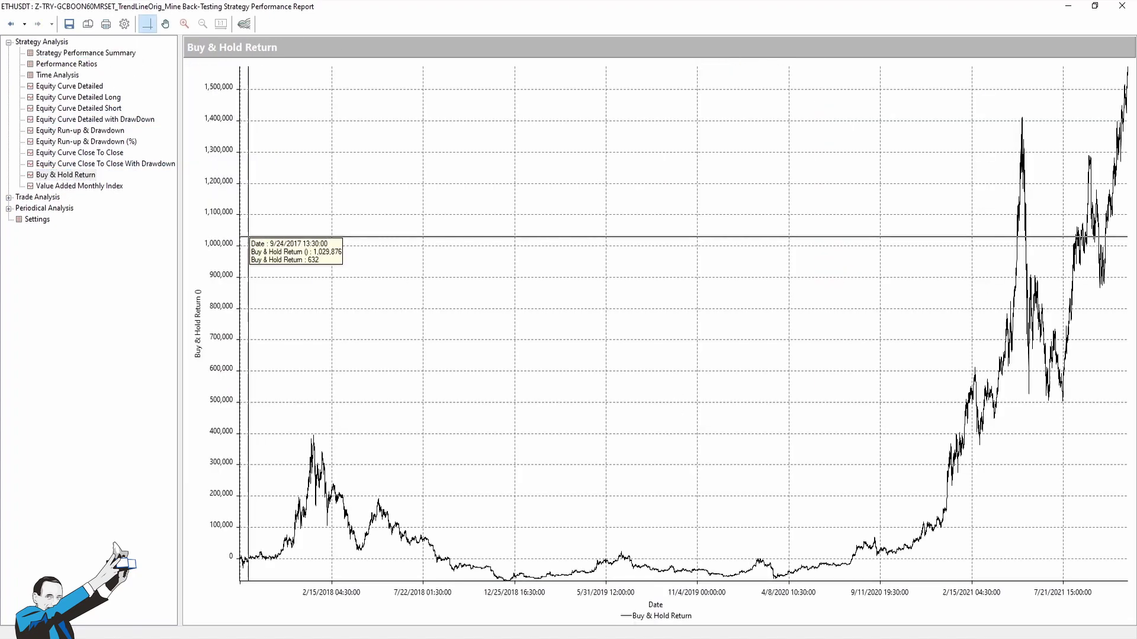
pyautogui.hotkey('alt', 'Left')
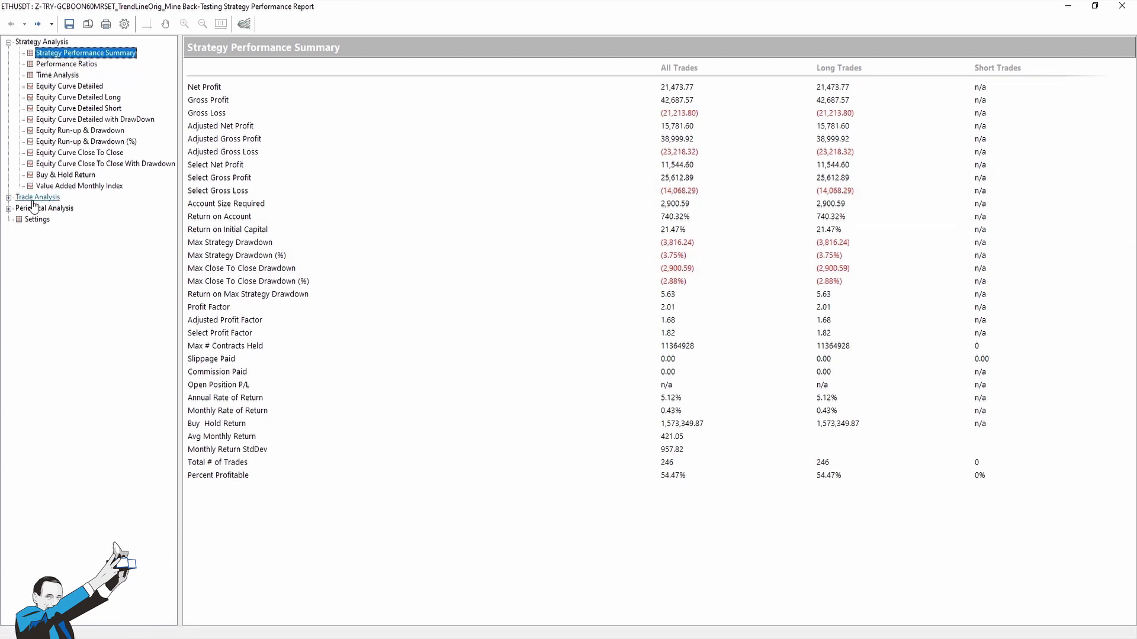
# Show Total Trade Analysis under Trade Analysis: 246 trades, 134 winners, 112 losers.
pyautogui.click(8, 197)
pyautogui.click(56, 219)
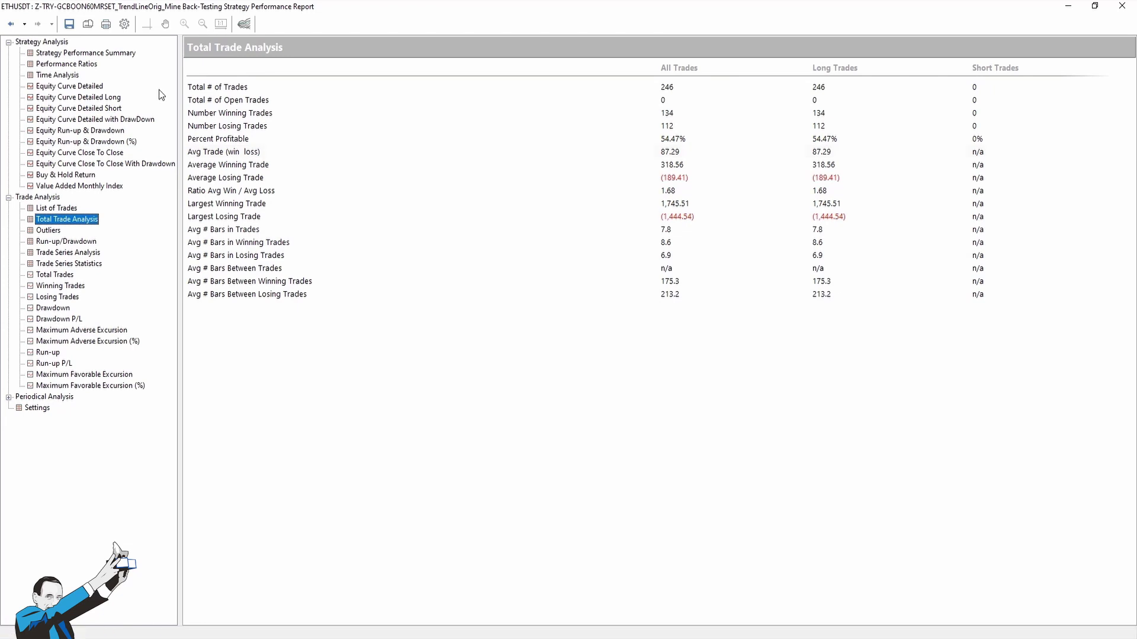
# Compare the Equity Curve Detailed with the Buy & Hold Return chart, then close the trendline report.
pyautogui.click(88, 89)
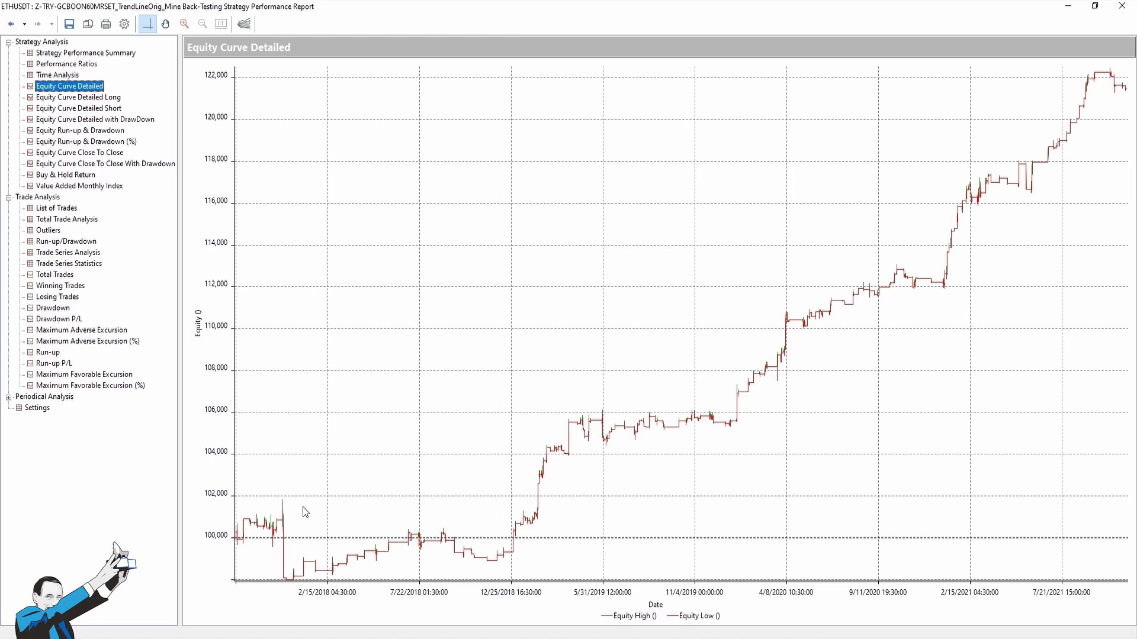
pyautogui.click(92, 175)
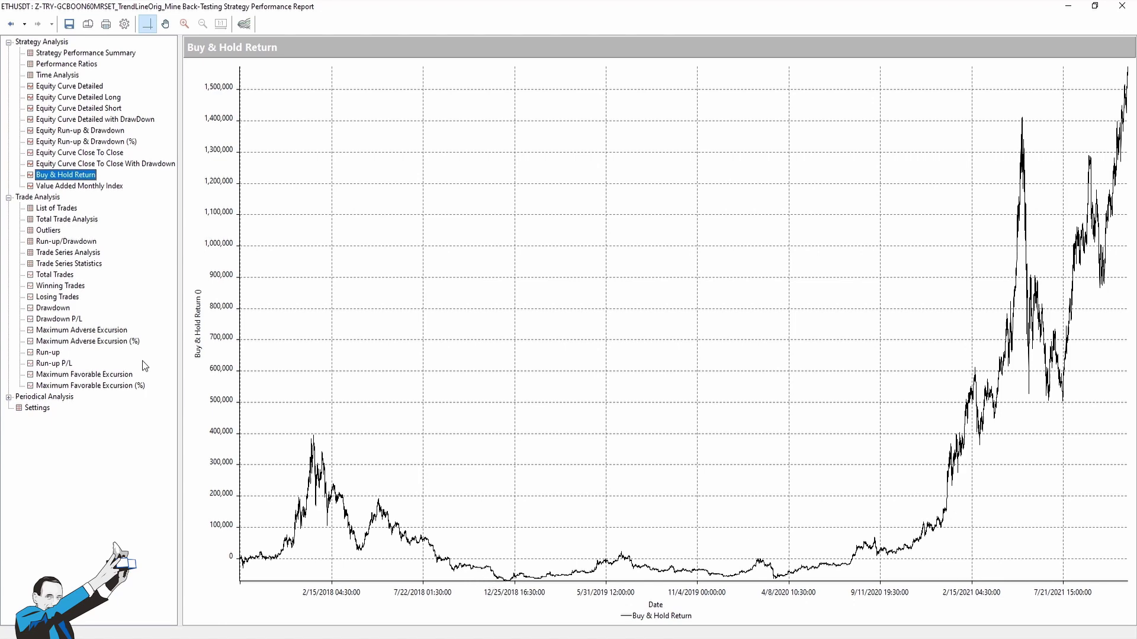
pyautogui.click(84, 87)
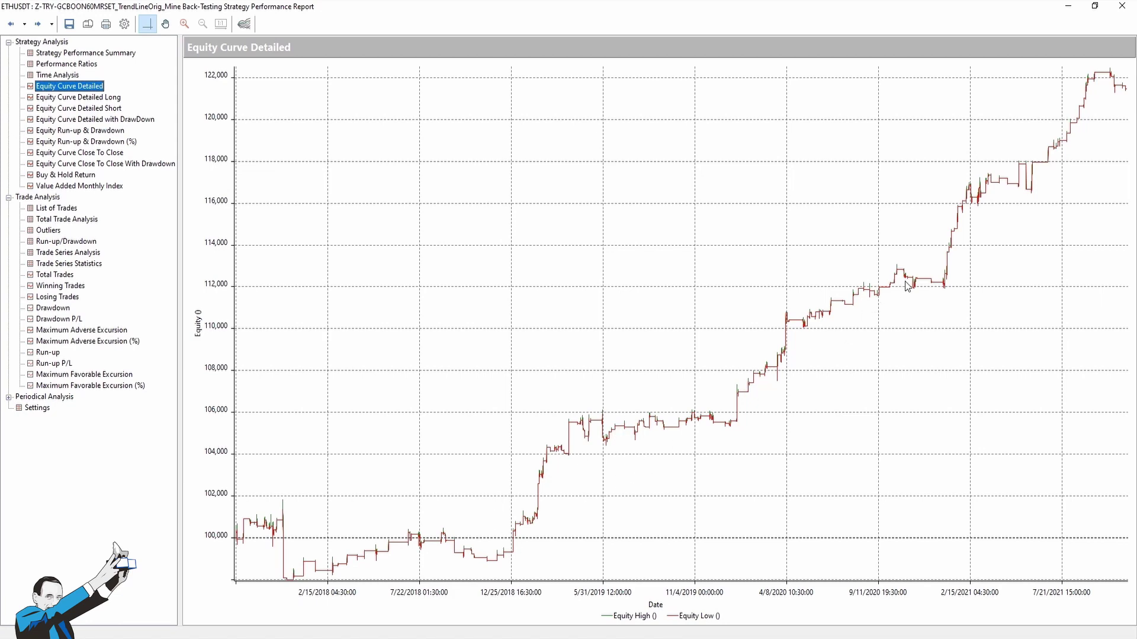
pyautogui.click(66, 176)
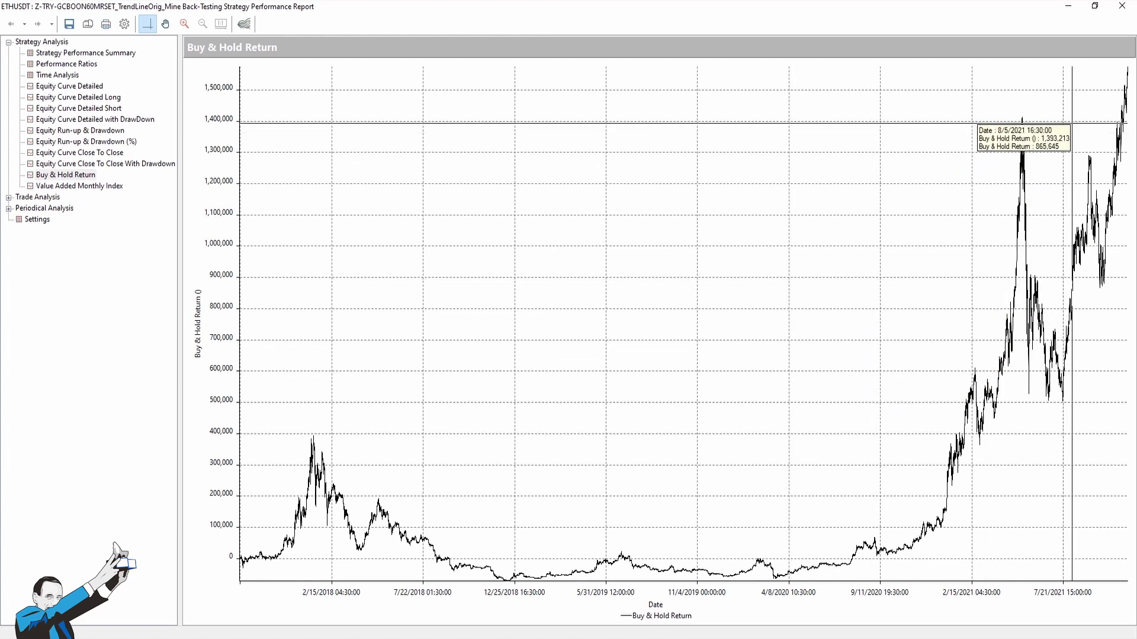
pyautogui.click(1123, 8)
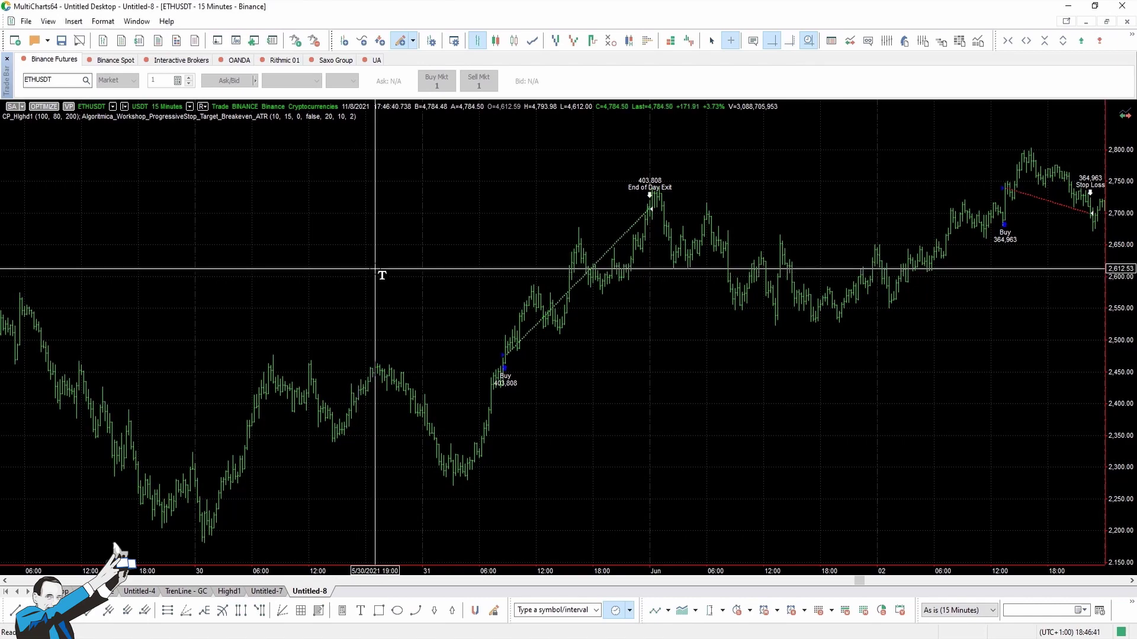
# Open the ProgressiveStop_Target_Breakeven_ATR strategy's performance report with Alt+Shift+P.
pyautogui.hotkey('alt', 'shift', 'p')
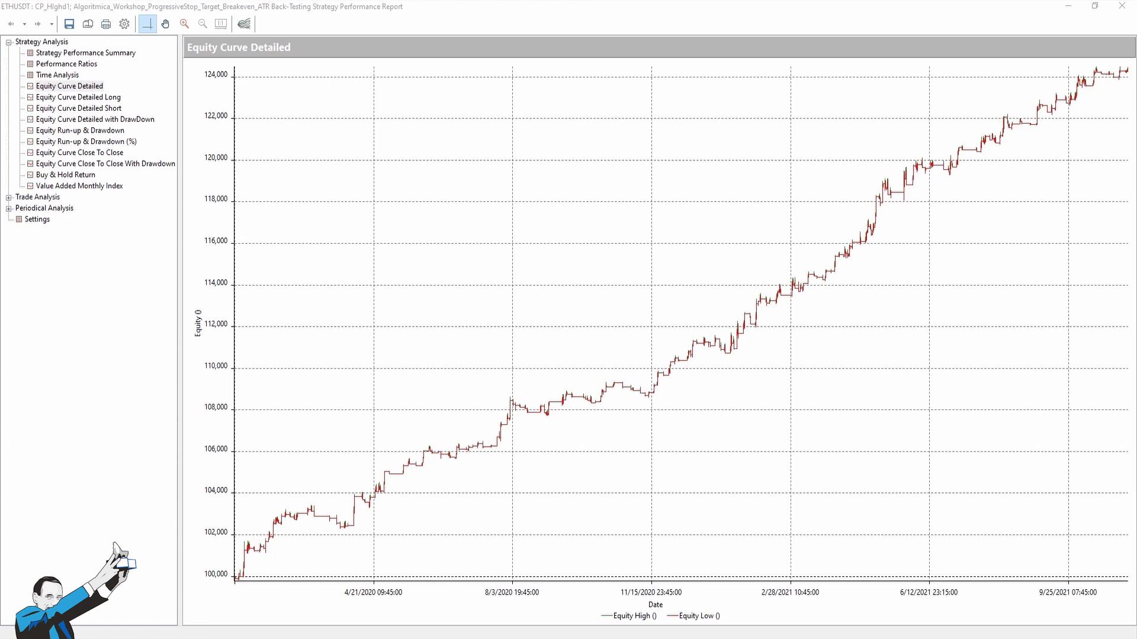
# Show the Strategy Performance Summary (Net Profit 24,230.20, 48.37% profitable) and expand Trade Analysis.
pyautogui.click(116, 54)
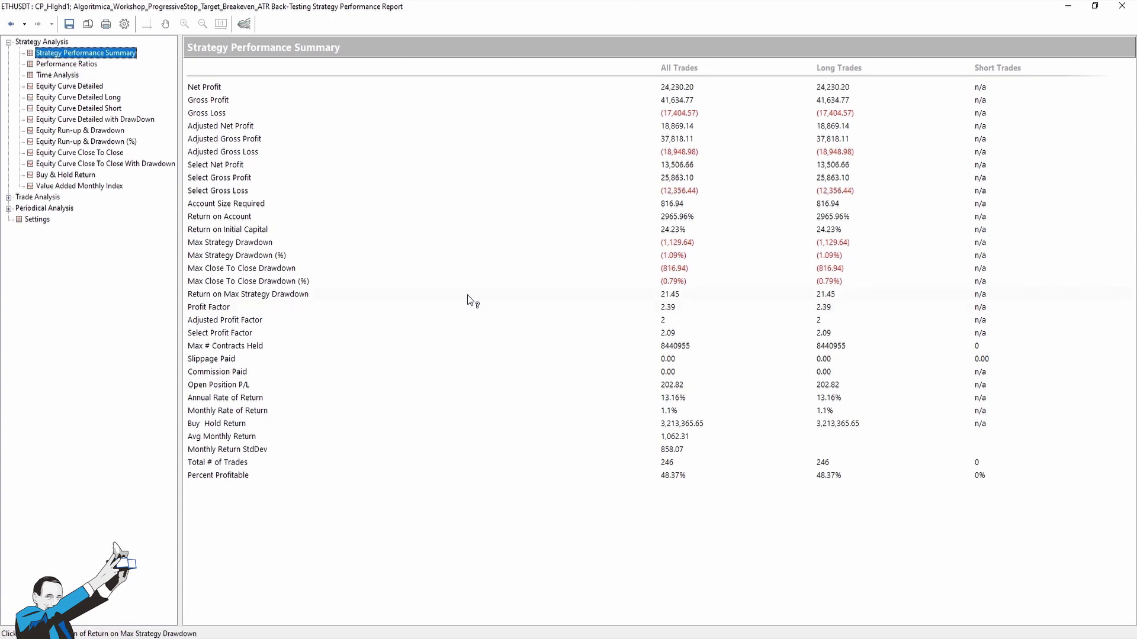
pyautogui.click(8, 197)
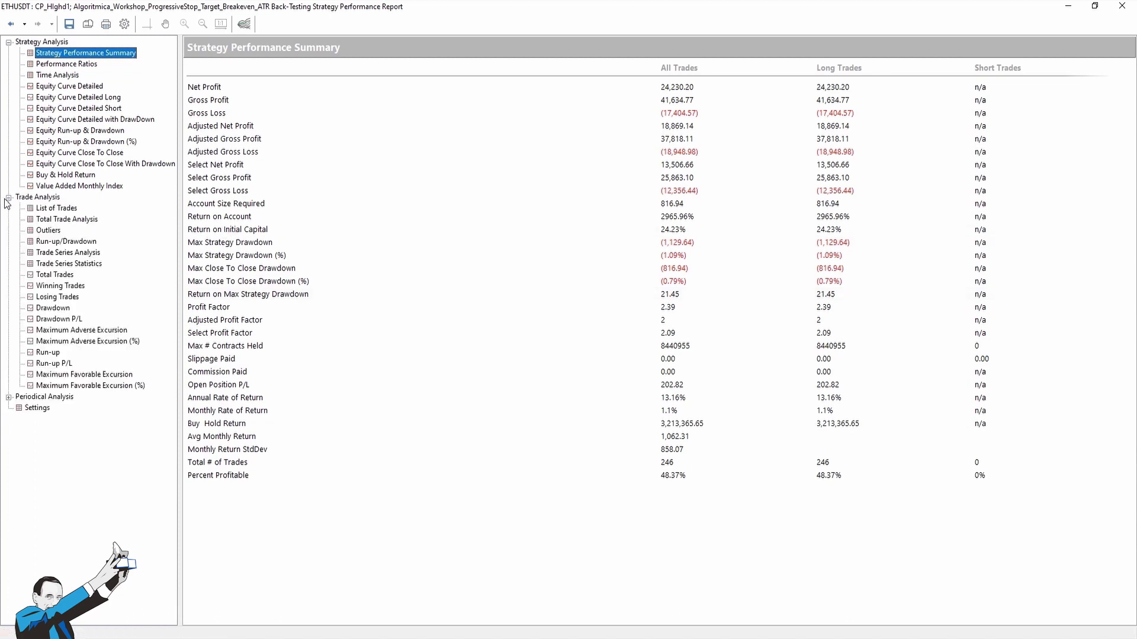
# Review Total Trade Analysis (119 winners, 127 losers), then return to Equity Curve Detailed.
pyautogui.click(44, 220)
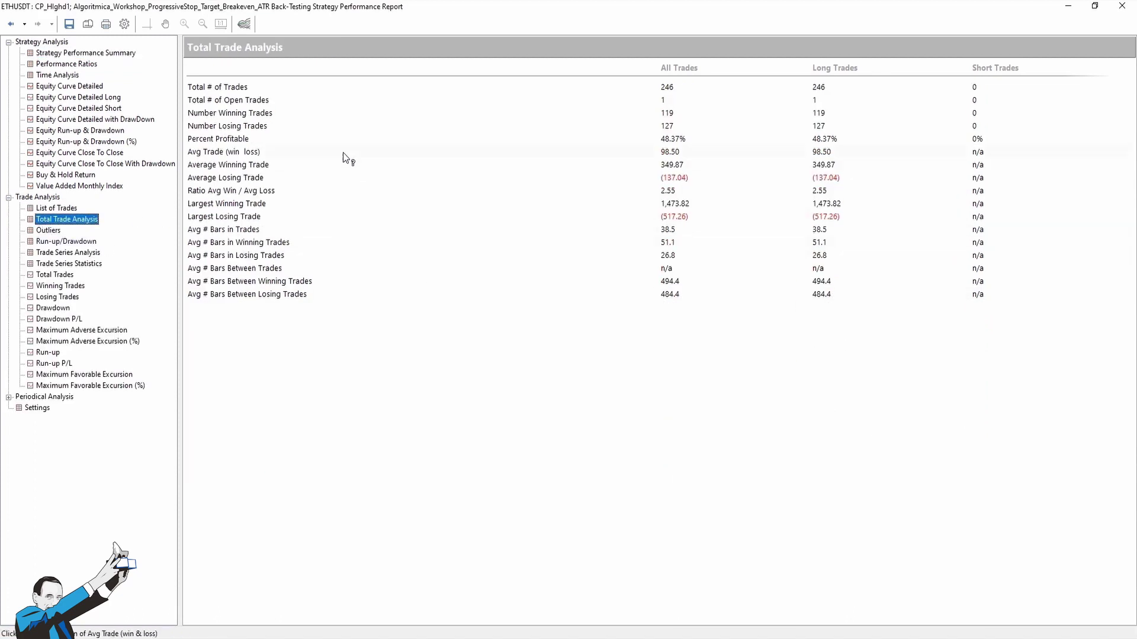
pyautogui.click(85, 87)
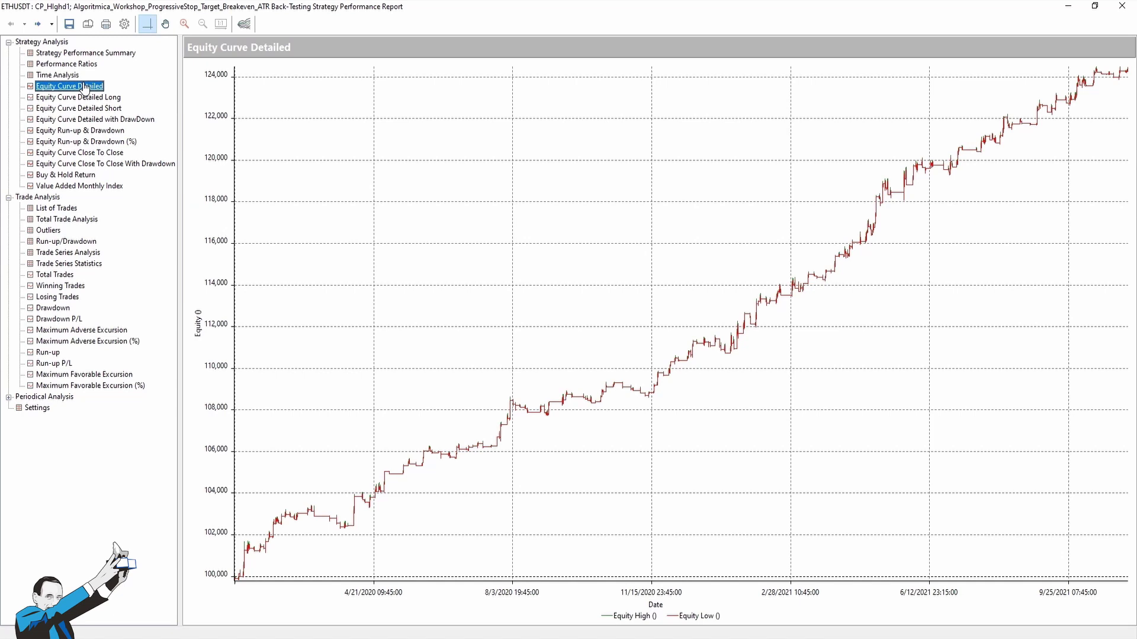